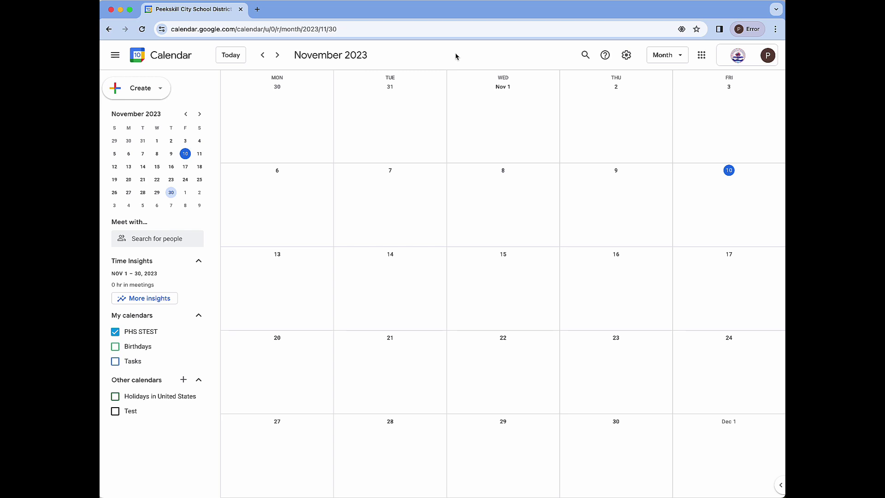
Look through the Google apps and Create menus without choosing anything.
click(701, 56)
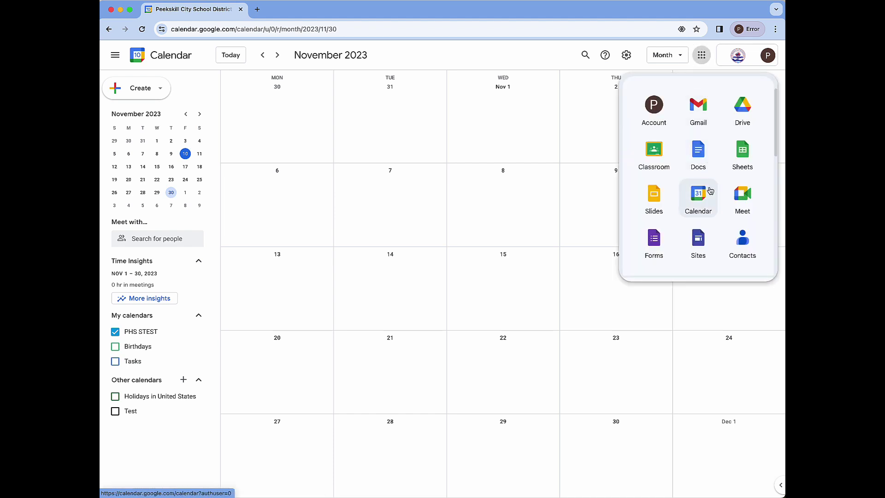
click(469, 58)
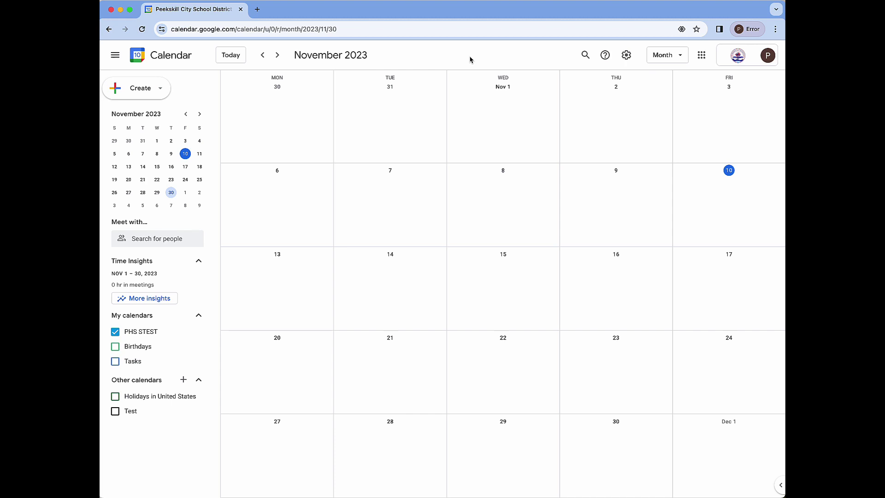
click(157, 90)
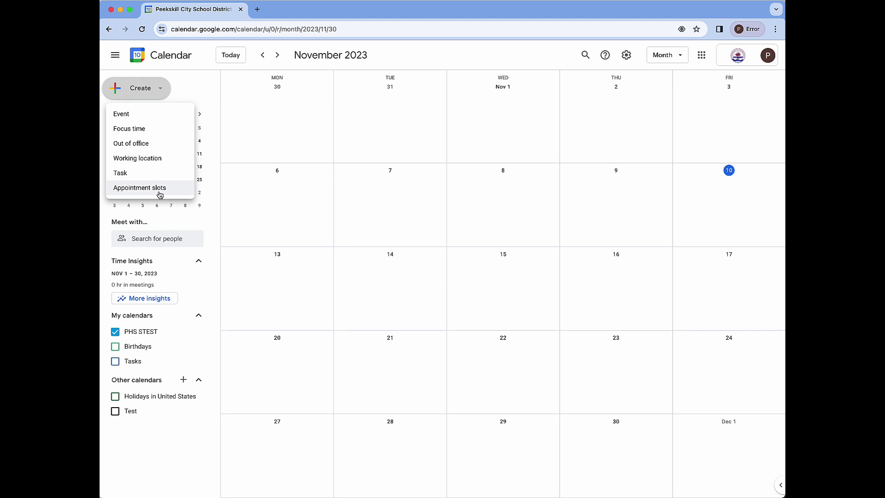
click(446, 57)
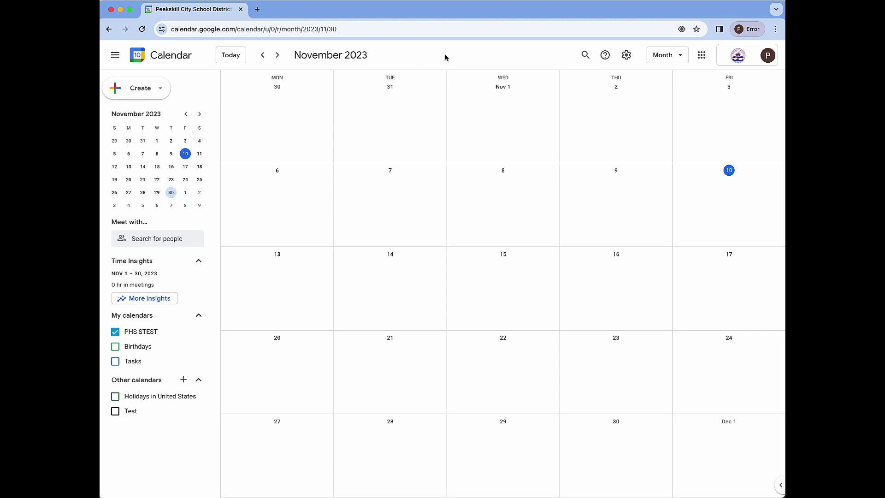
Enable 'Create appointment schedules instead of appointment slots' in Settings, then return to the month view.
click(626, 55)
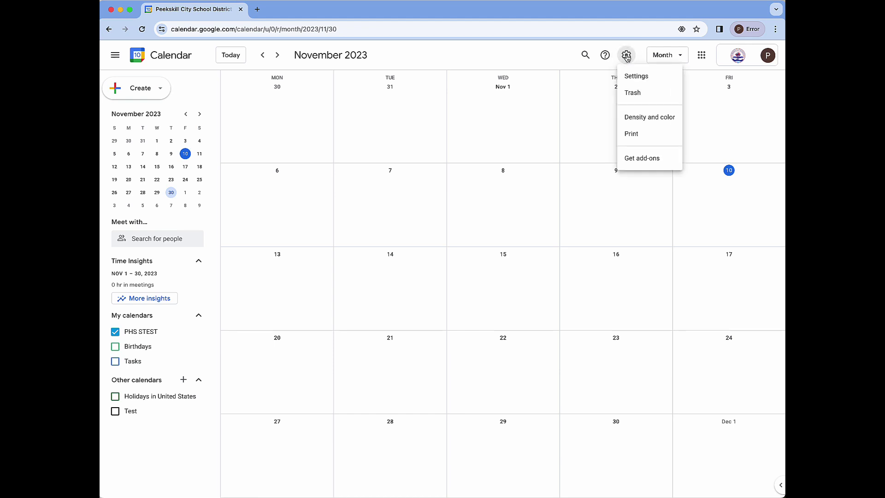
click(659, 77)
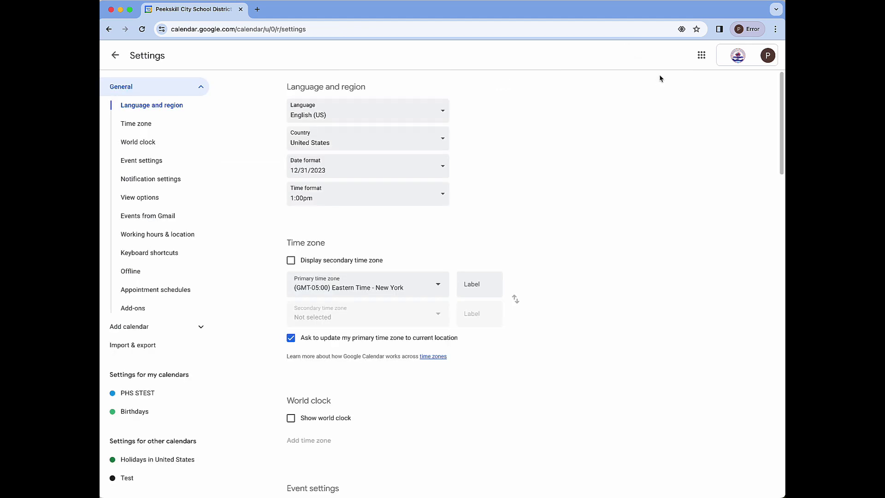
click(195, 291)
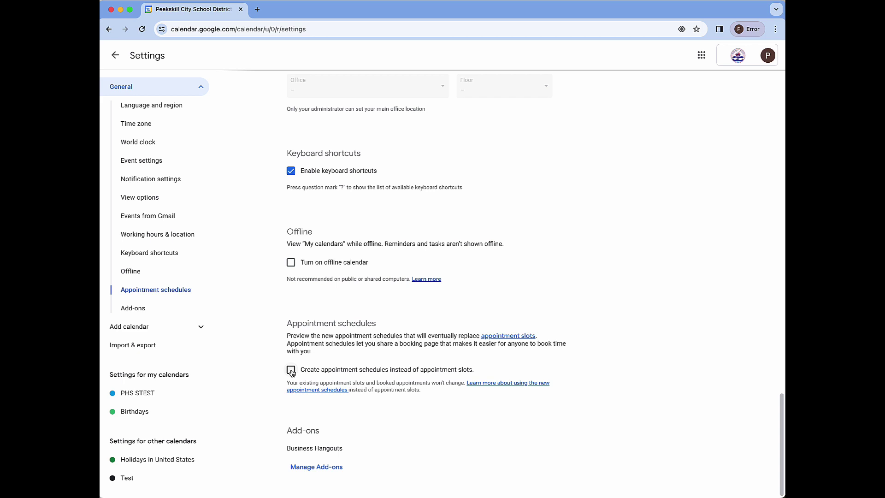
click(291, 370)
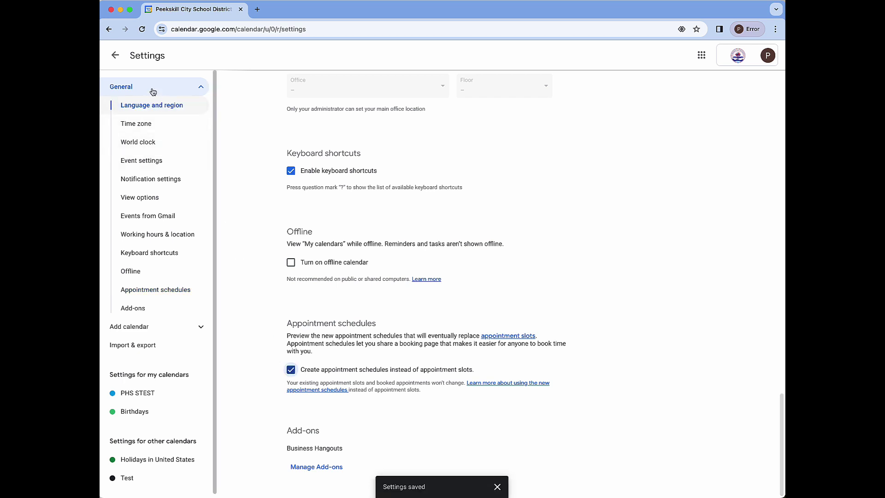
click(115, 56)
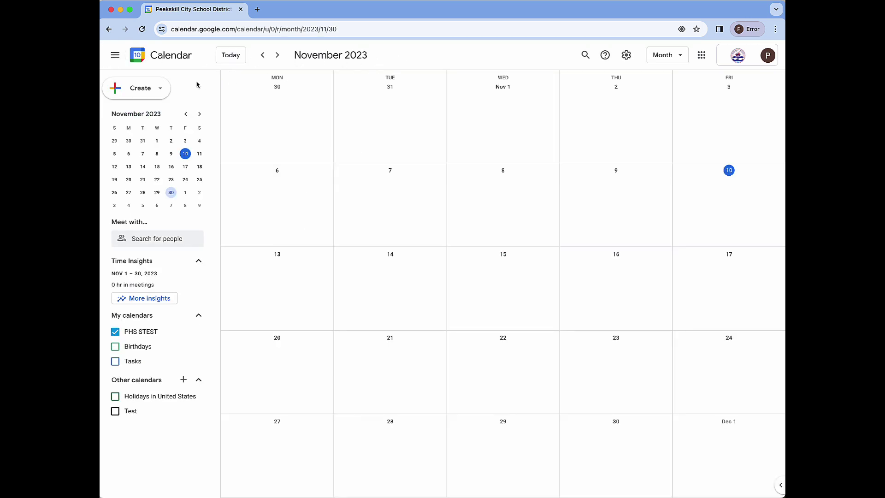
Create a new appointment schedule titled 'PTC Nov 30'.
click(159, 89)
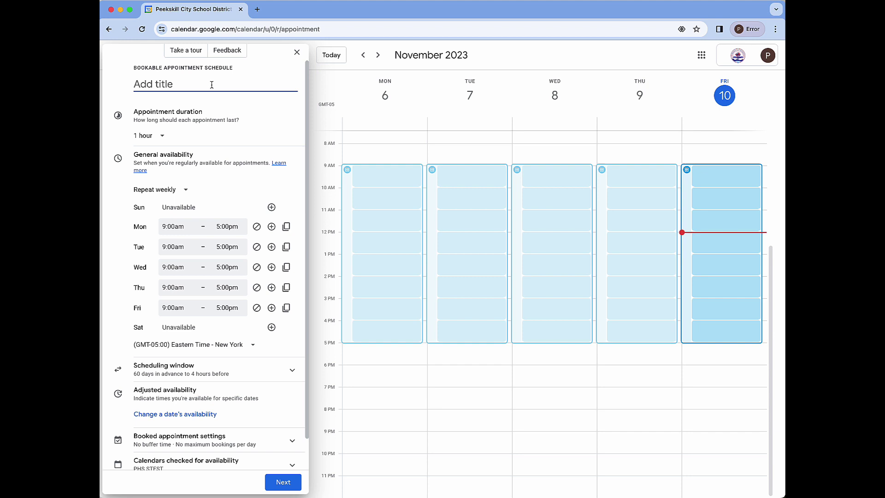
text(PTC Nov 30)
Set a custom appointment duration of 10 minutes.
click(158, 137)
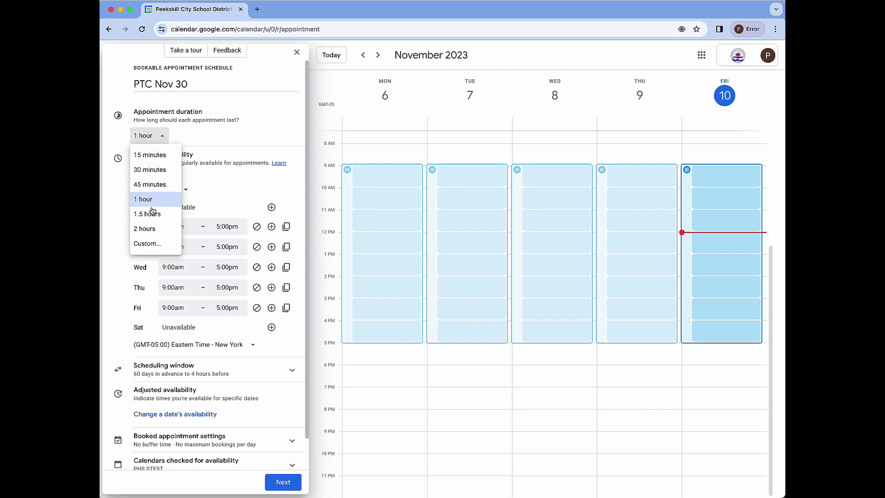
click(166, 246)
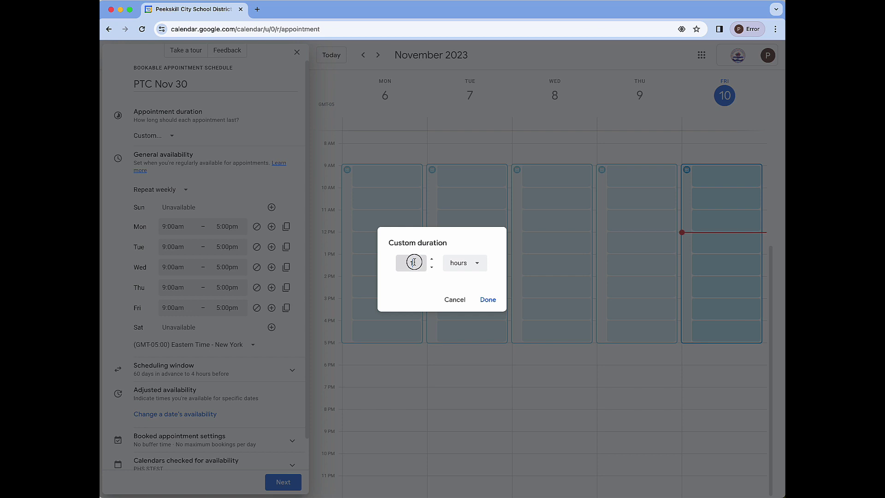
click(414, 262)
text(0)
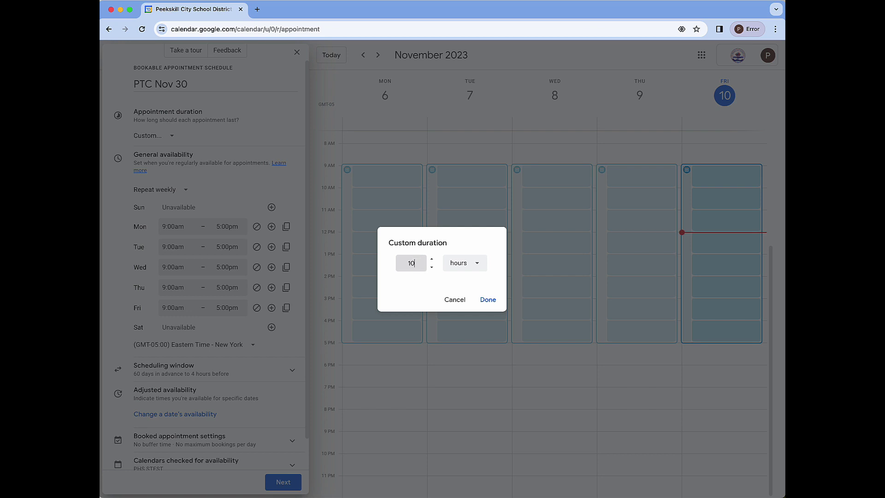
click(473, 268)
click(470, 281)
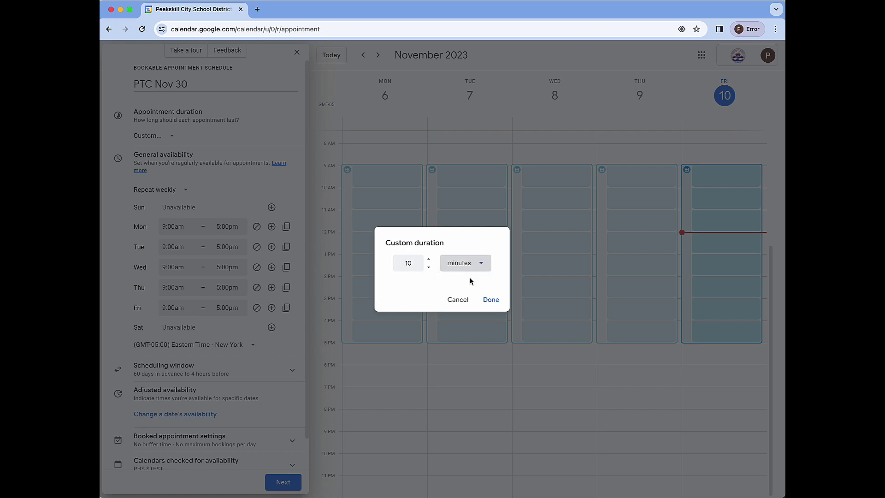
click(490, 299)
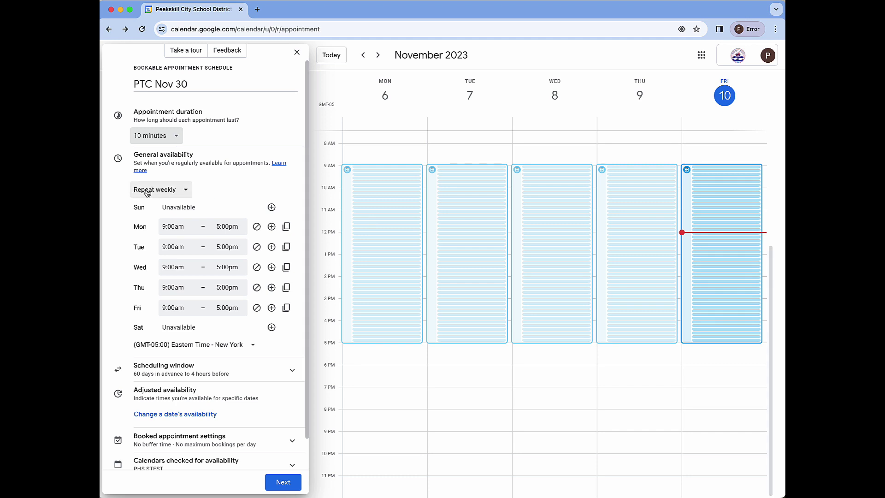
Make availability a non-repeating block on Nov 30, from 5:30pm to 7:30pm.
click(179, 191)
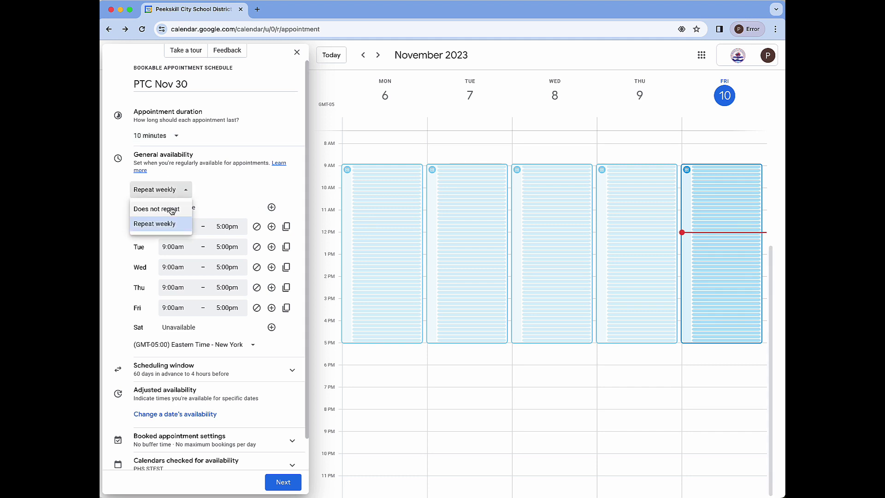
click(156, 209)
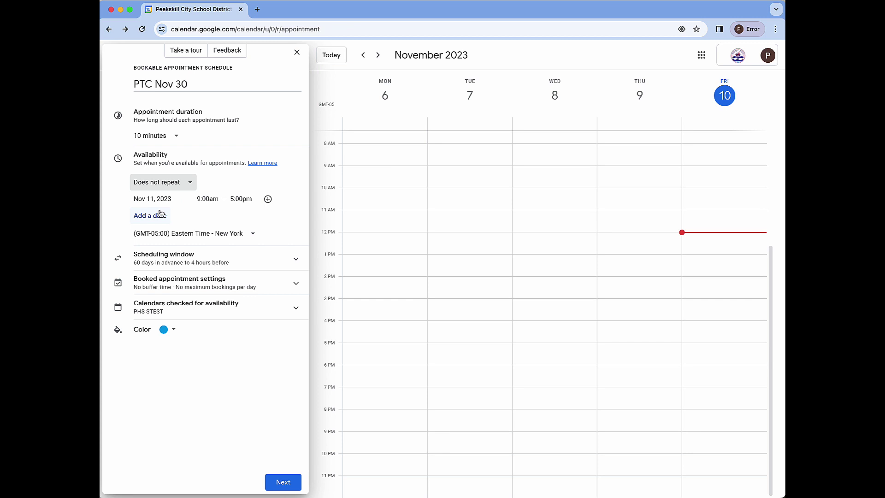
click(149, 199)
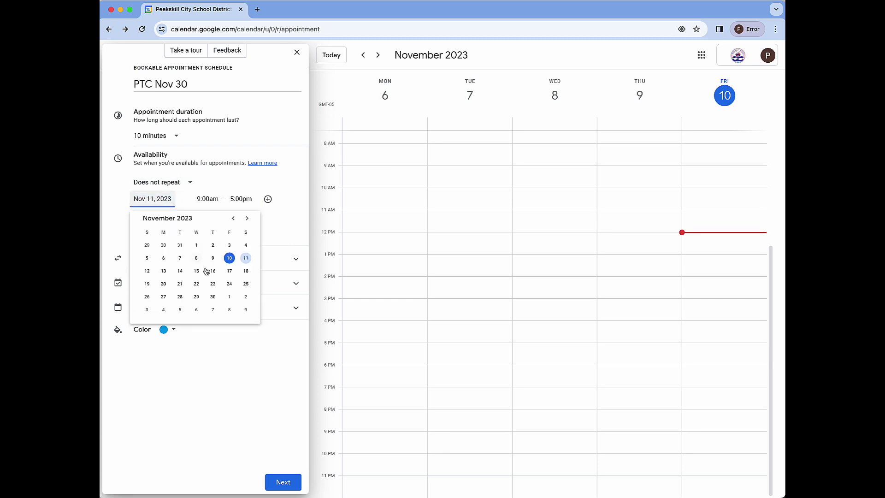
click(213, 297)
click(209, 199)
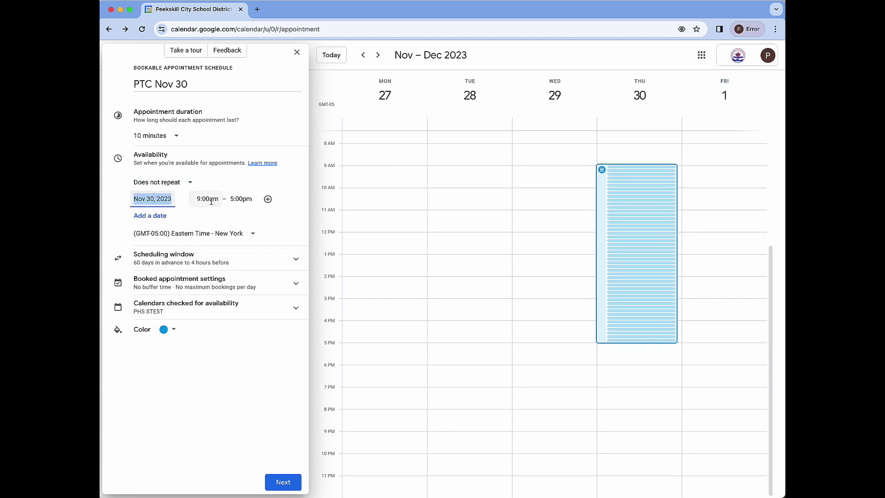
scroll(215, 253, down, 8)
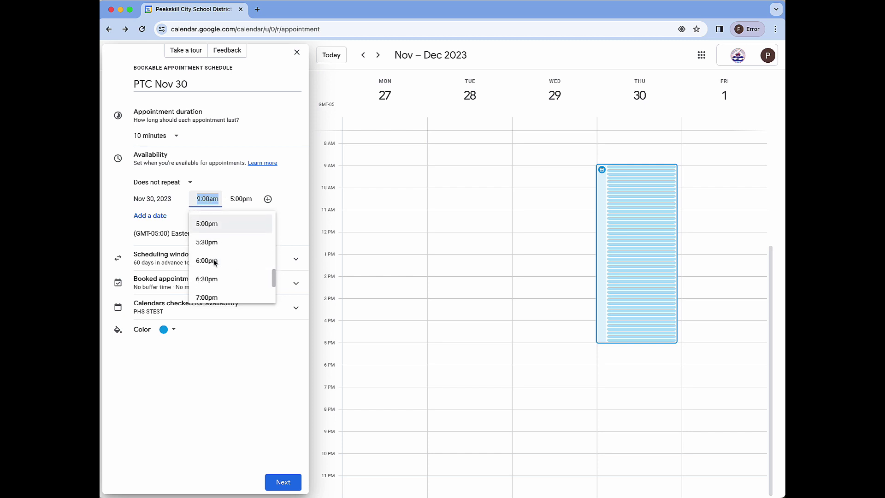
click(210, 242)
click(241, 198)
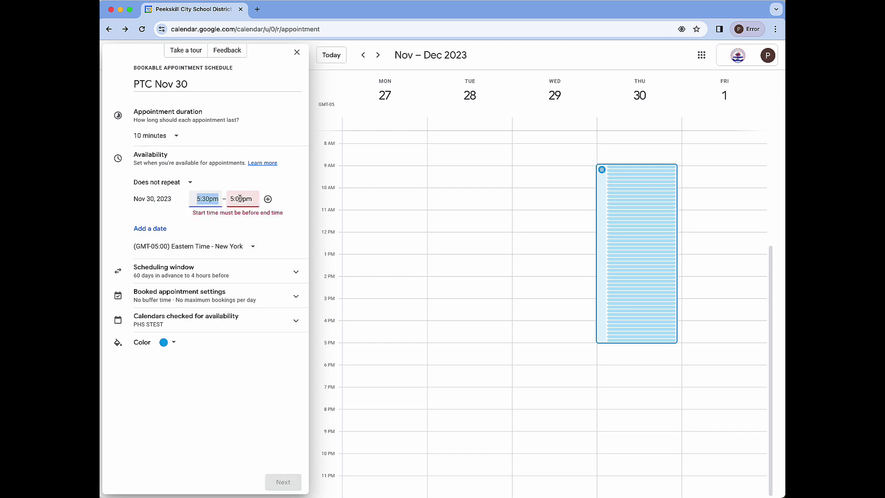
click(246, 294)
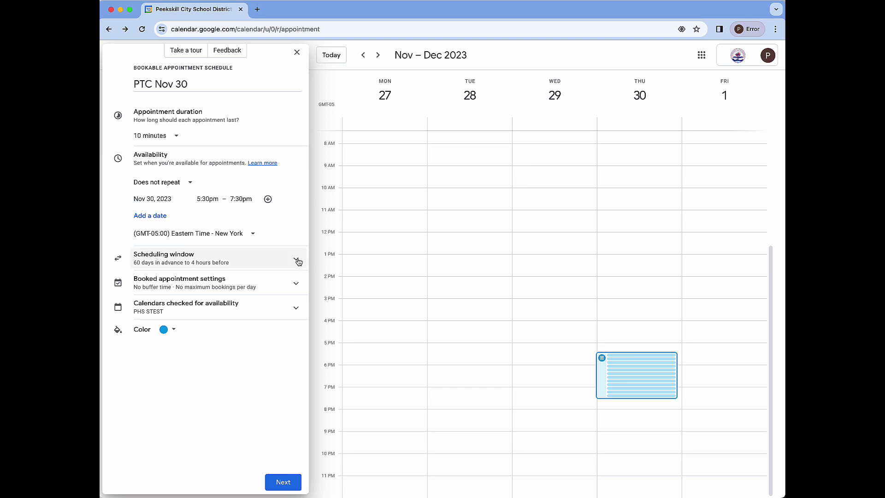
Set the scheduling window to 11 days maximum advance and 30 hours minimum notice.
click(169, 262)
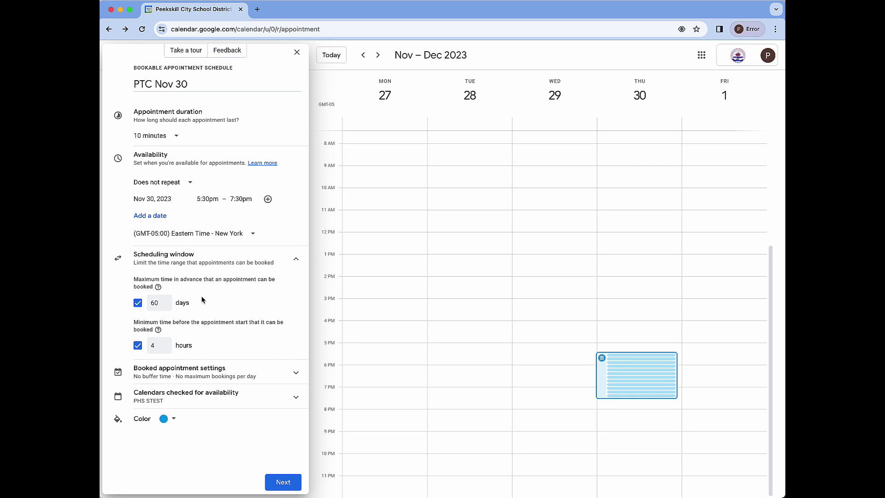
double_click(155, 303)
text(11)
click(252, 304)
double_click(153, 345)
text(30)
click(234, 345)
click(297, 373)
Turn on buffer time and set it to 1 minute between appointments.
scroll(258, 341, down, 3)
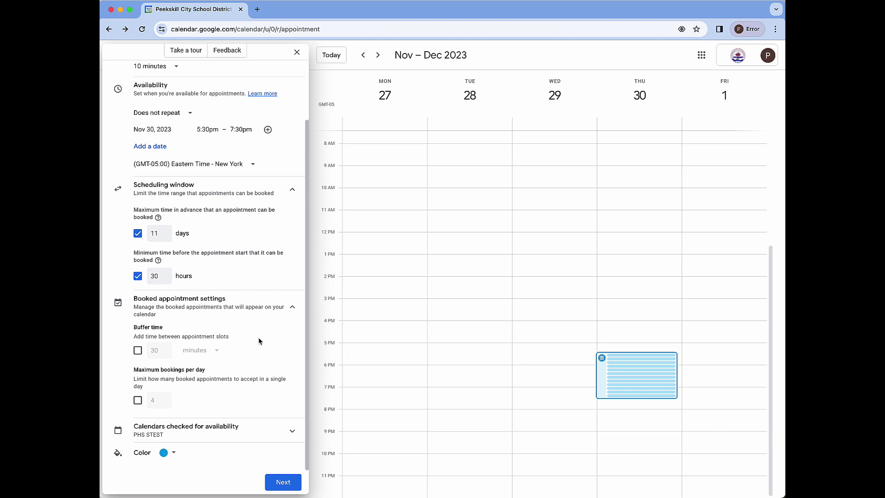
click(139, 351)
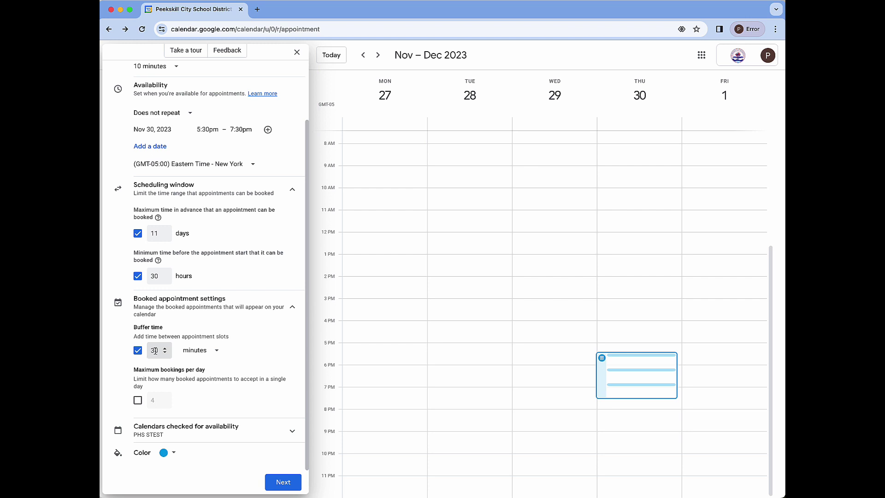
double_click(156, 350)
text(1)
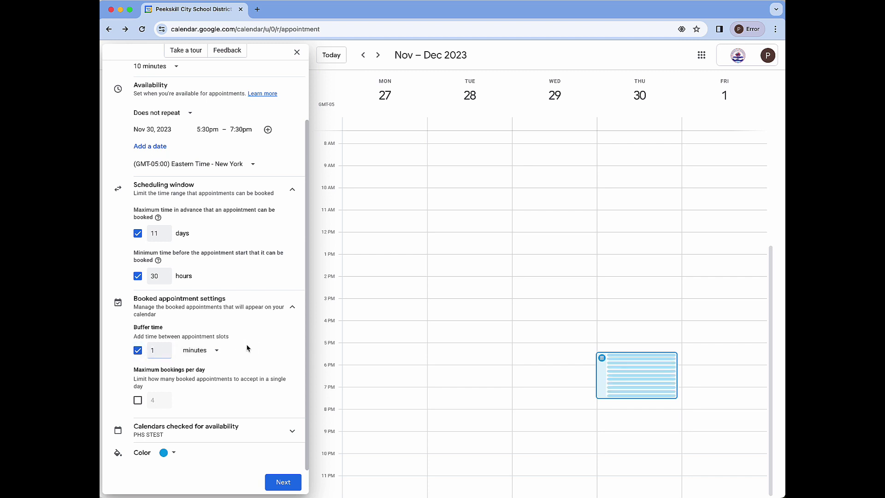
click(247, 348)
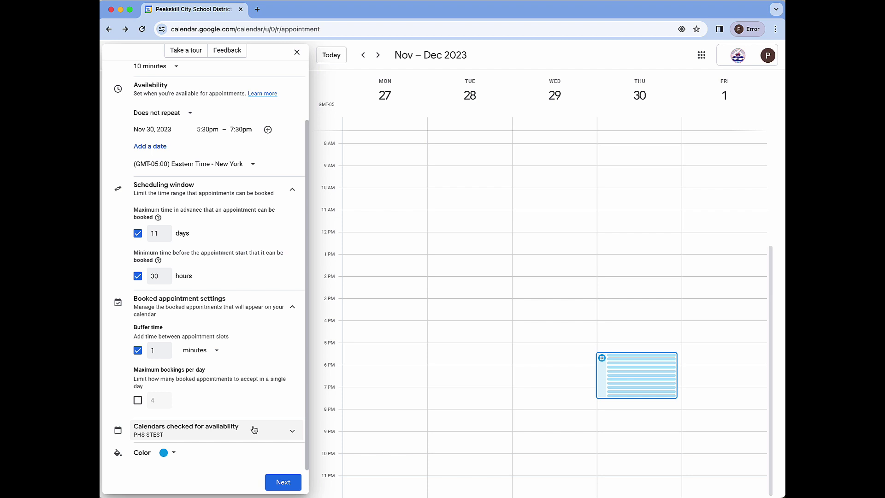
Review the calendars checked for availability and keep the schedule's default blue colour.
click(291, 429)
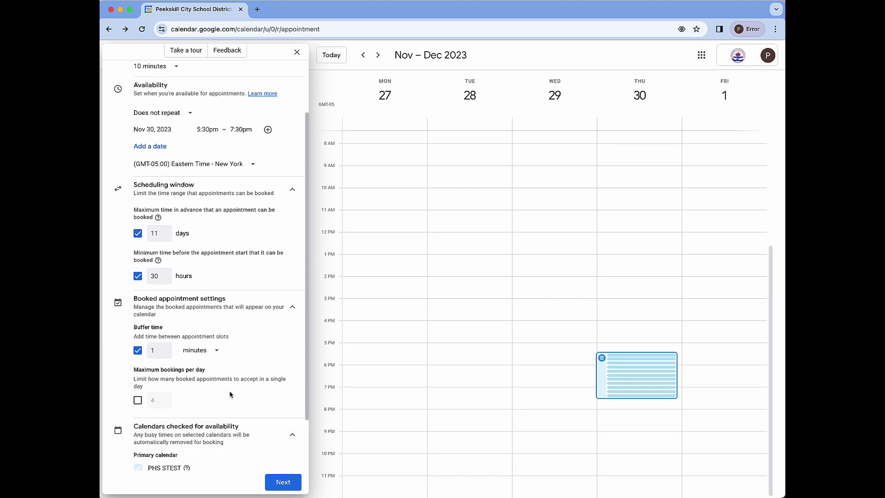
scroll(231, 394, down, 3)
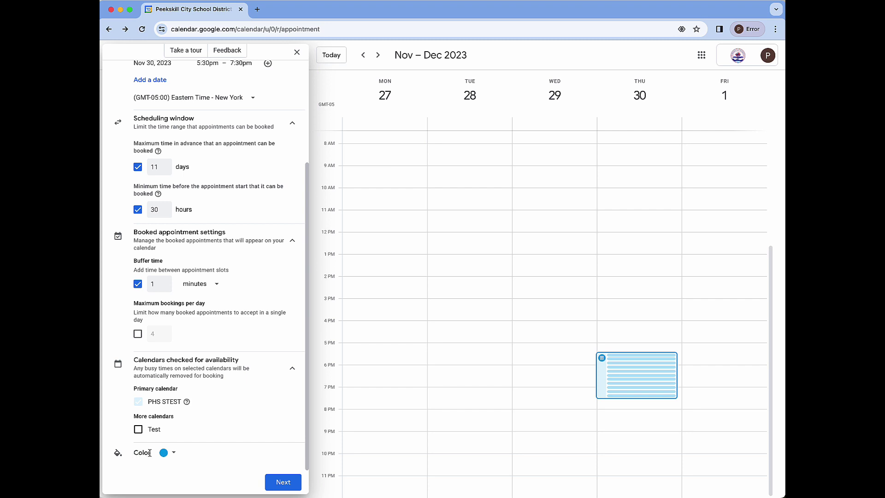
click(165, 453)
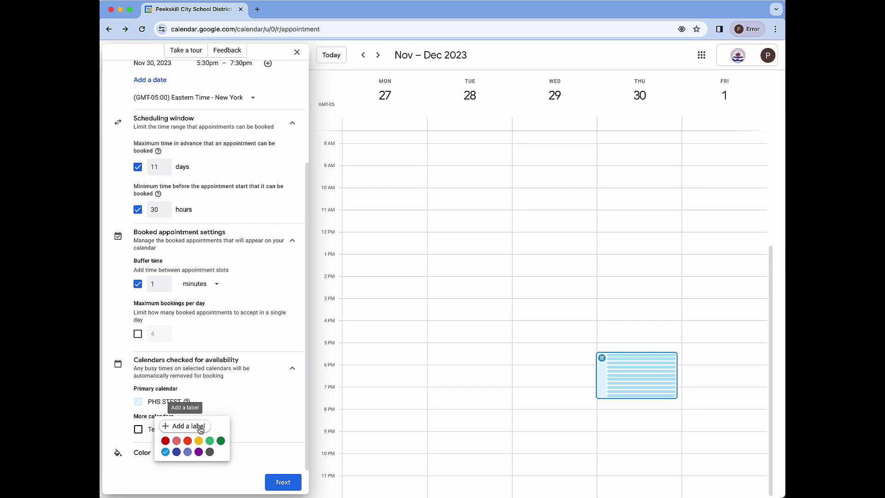
click(243, 480)
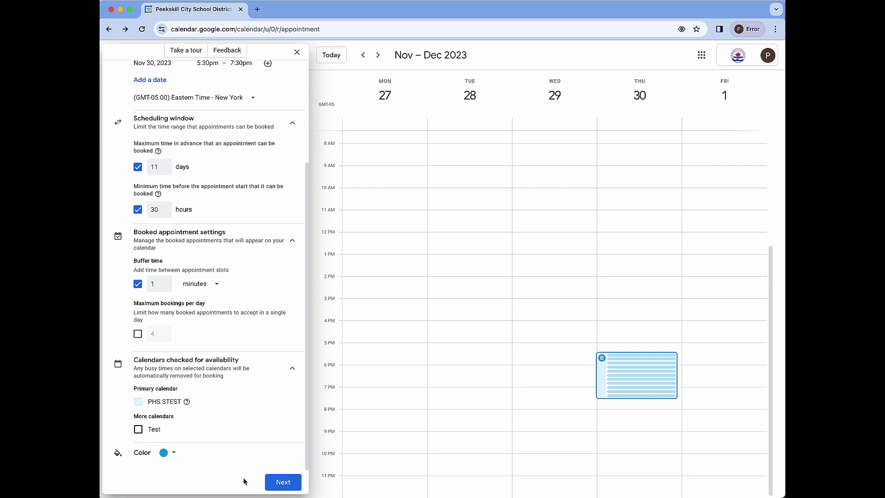
On the booking page settings, make it an in-person meeting at Peekskill High School.
click(282, 484)
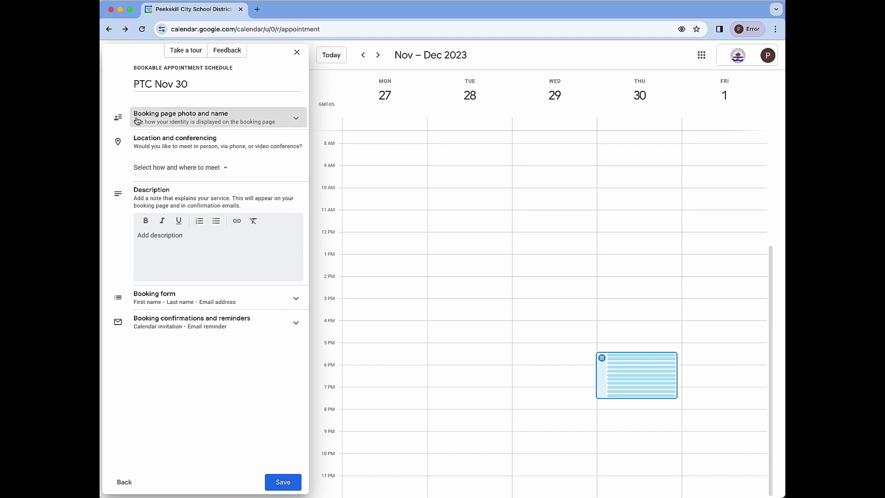
click(293, 120)
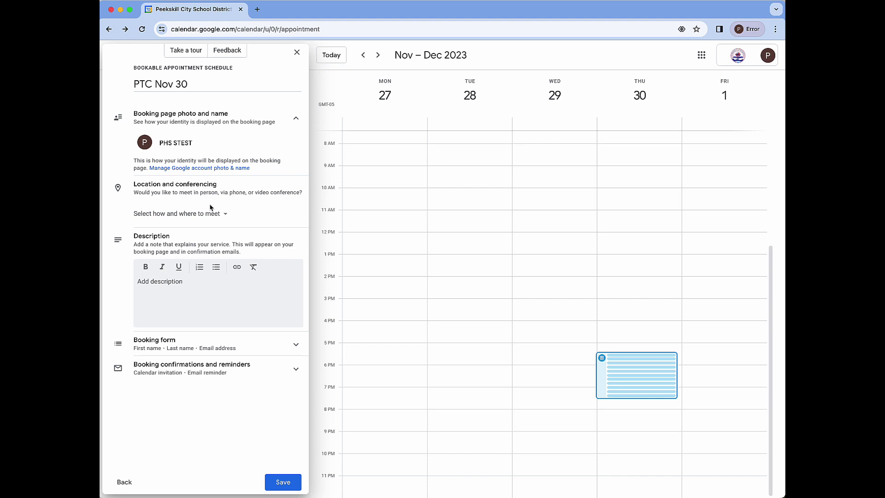
click(223, 215)
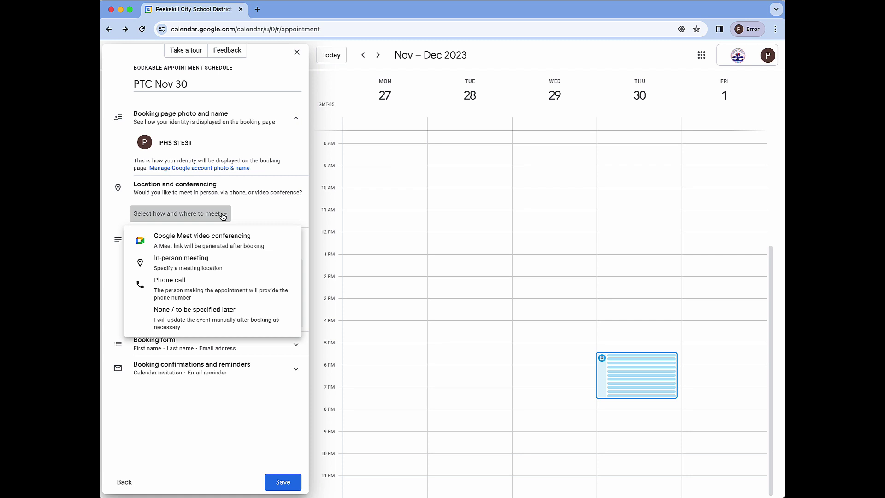
click(232, 264)
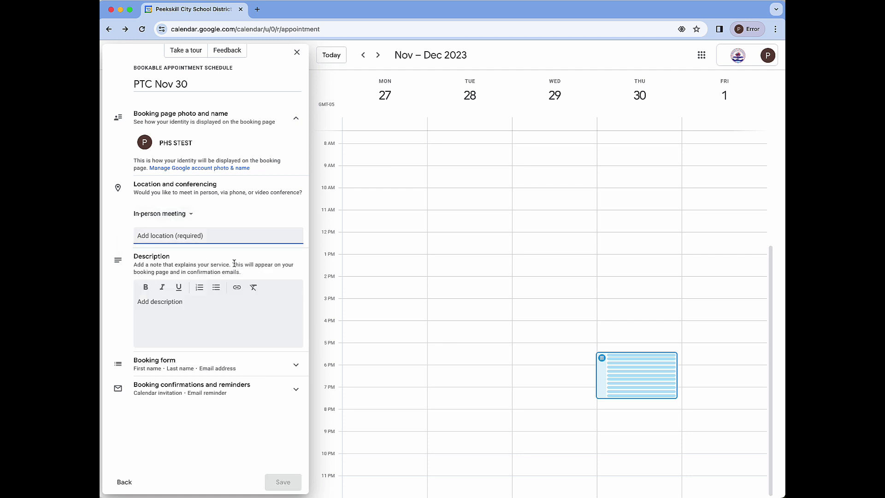
text(peekskill)
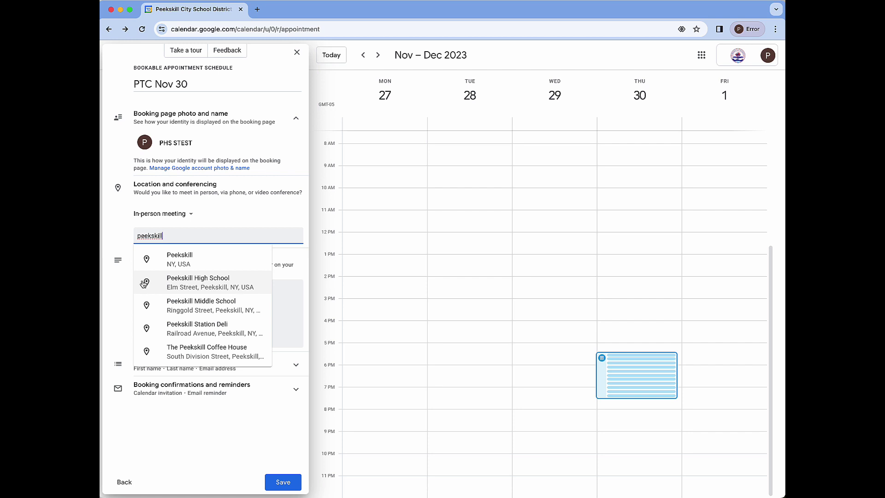
click(218, 282)
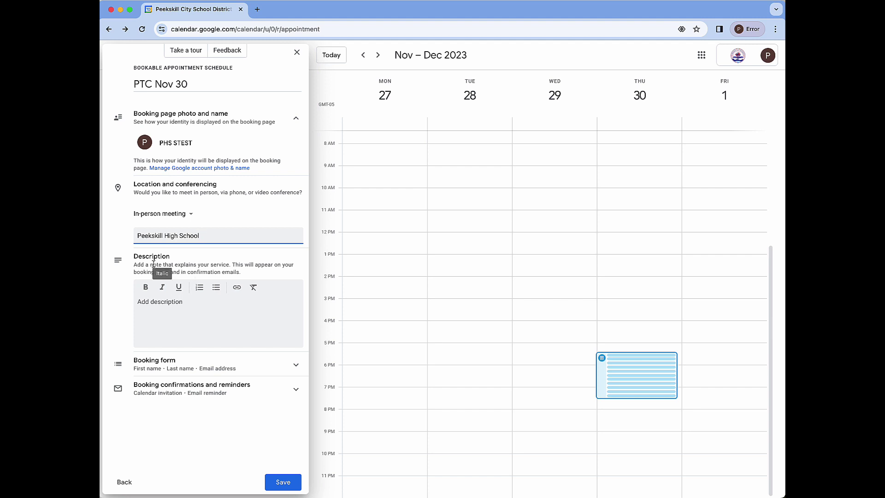
click(154, 309)
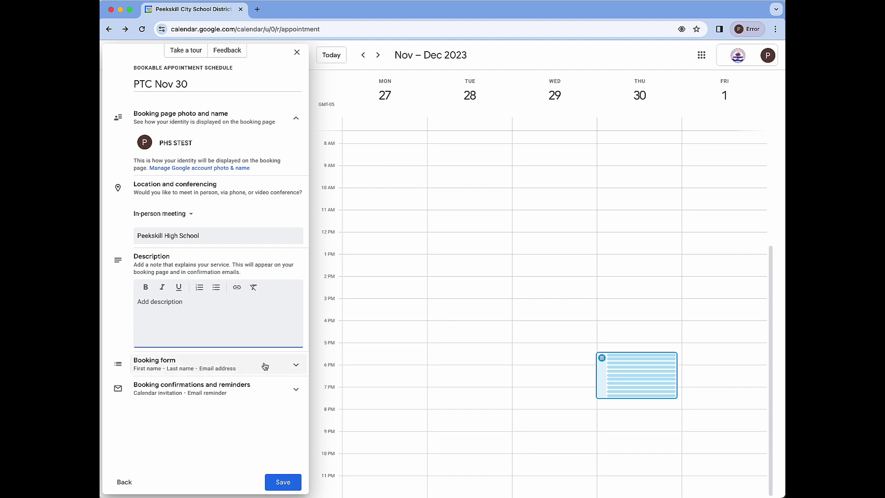
Expand the booking form to review its required First name, Last name and Email address fields.
click(292, 366)
scroll(210, 345, down, 2)
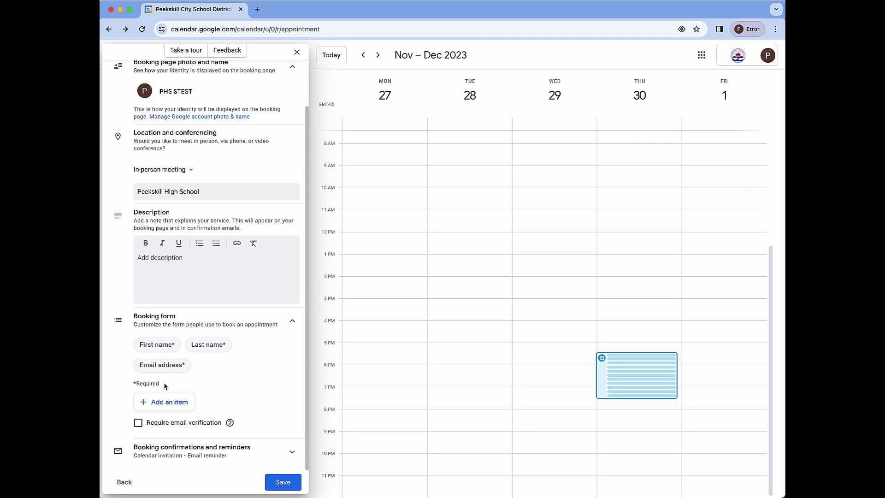
drag(138, 364, 189, 367)
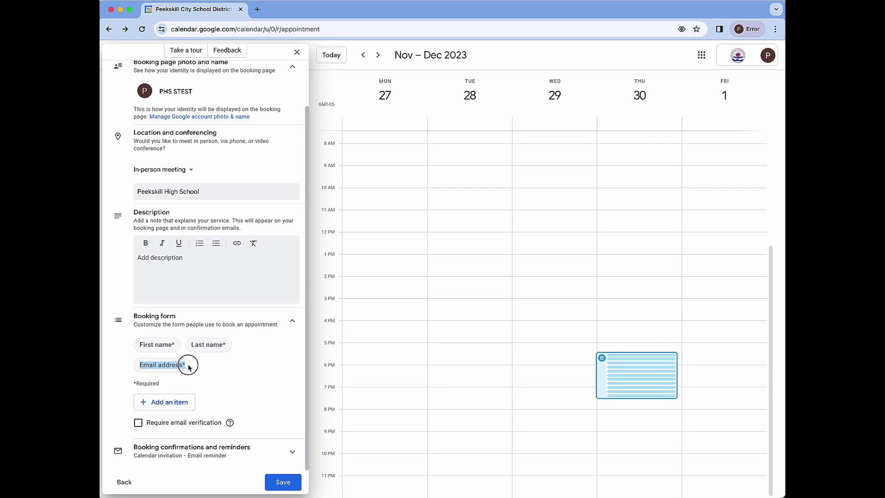
click(219, 368)
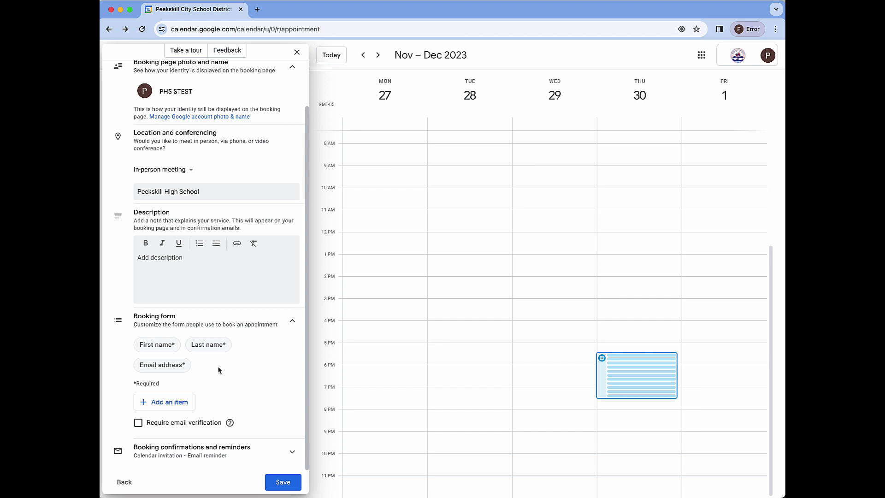
Paste the description 'If you don't have an email address, please use your child's school email address.'.
click(167, 266)
text(If you don't have an email address, please use your child's school email address.)
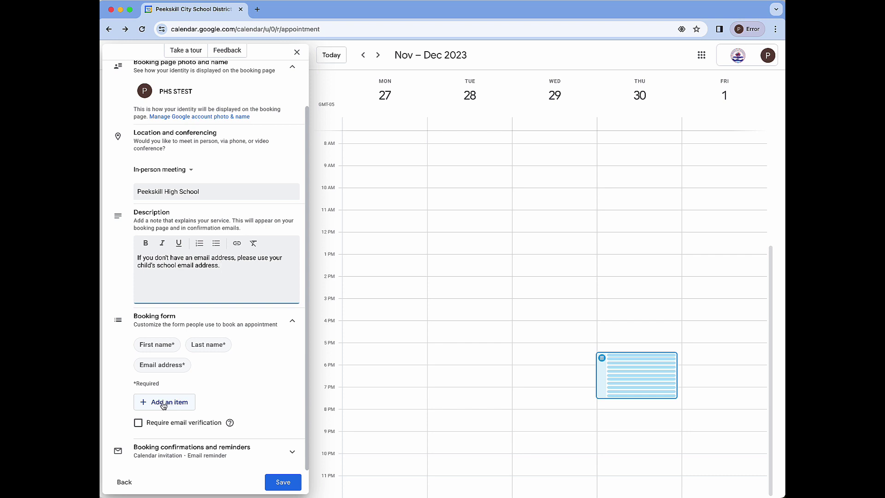
Add a Phone number item to the PTC Nov 30 booking form, leaving Required unchecked.
click(182, 403)
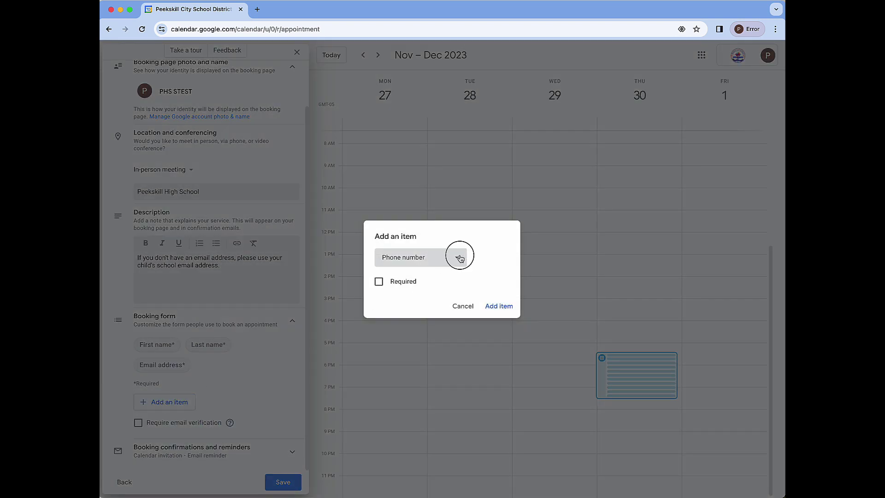
click(457, 257)
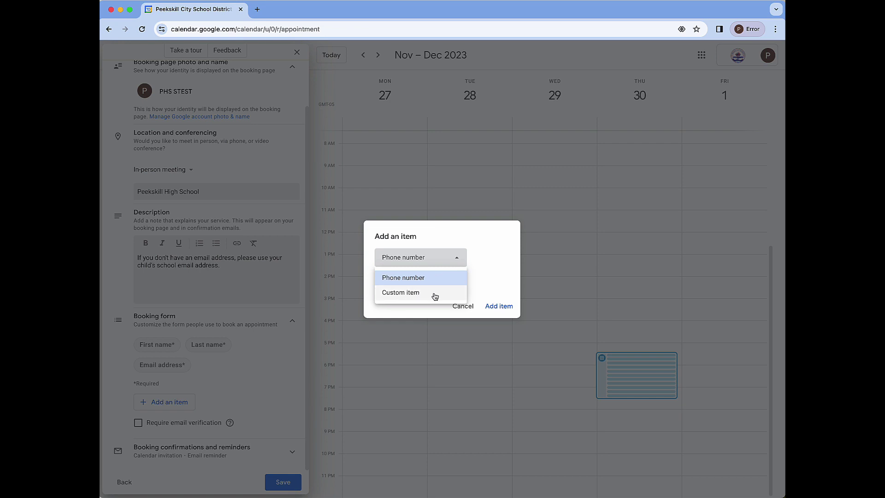
click(415, 277)
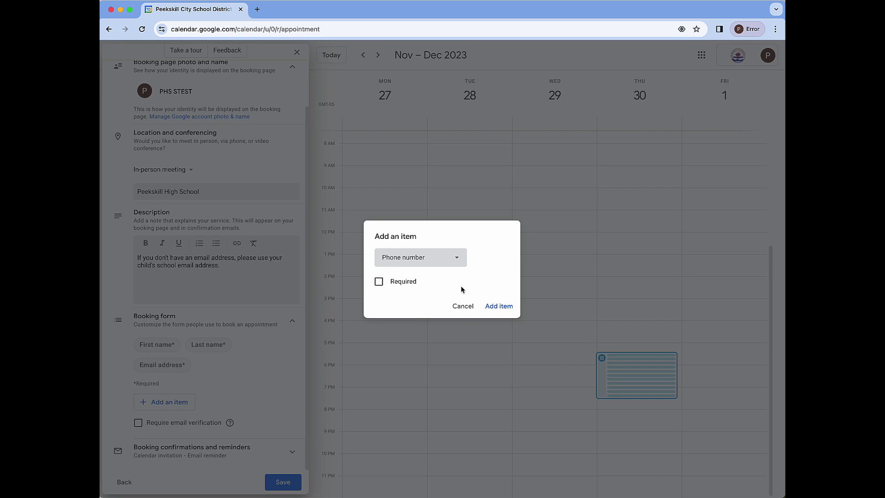
click(504, 306)
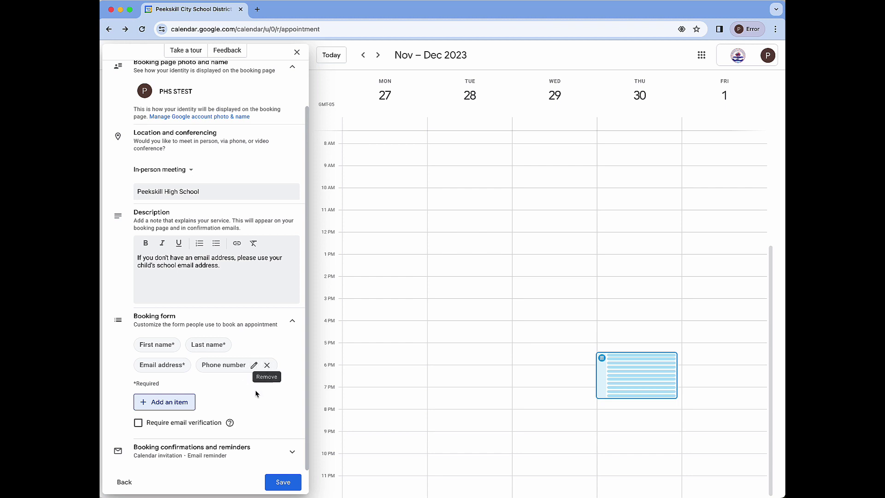
Add a required custom booking form item labelled 'Child's First and Last Name'.
click(169, 404)
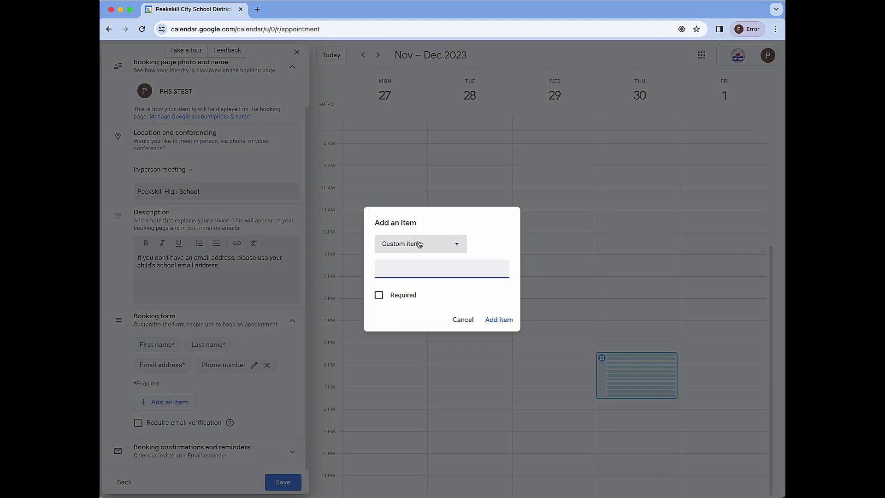
click(419, 244)
click(412, 279)
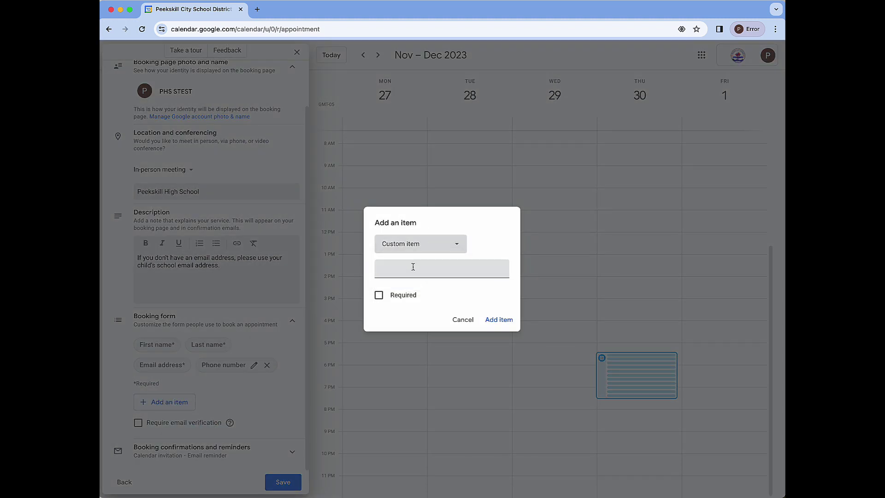
click(412, 266)
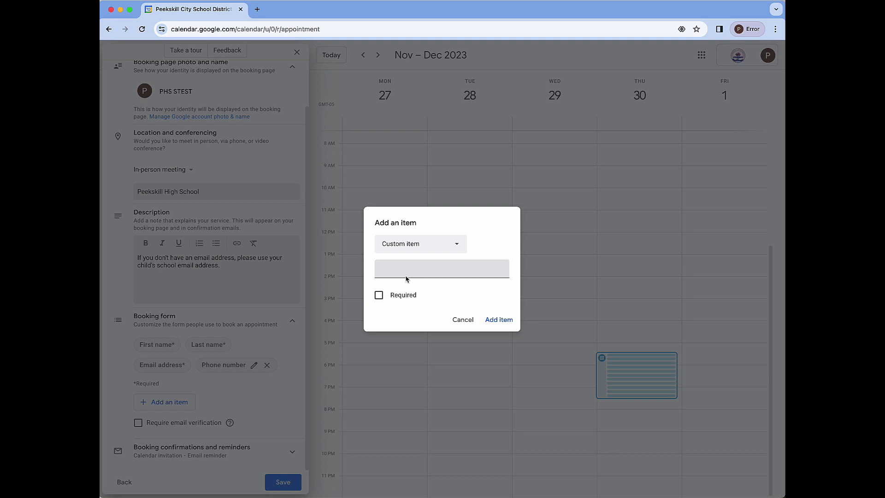
click(407, 278)
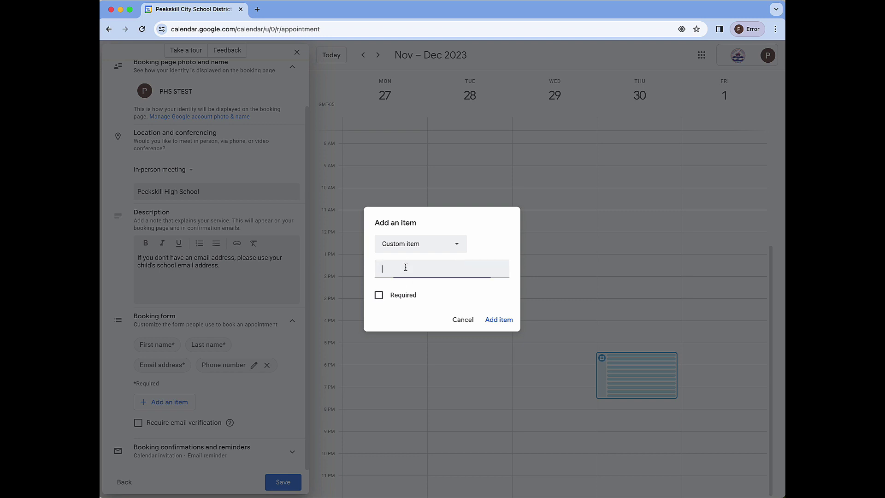
text(Child's First and Last Name)
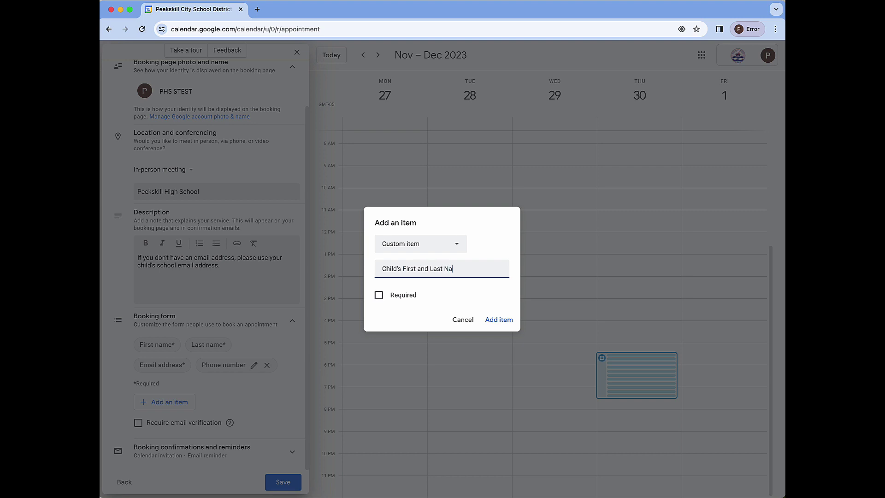
click(379, 294)
click(499, 318)
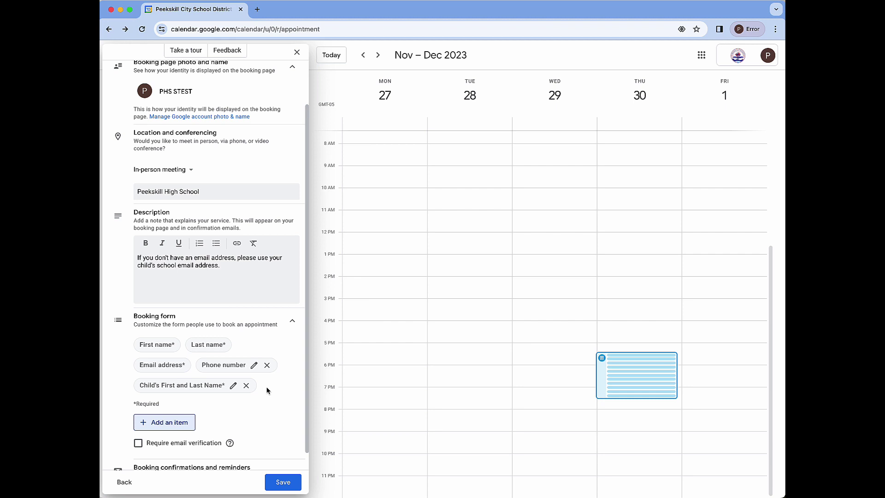
scroll(267, 390, down, 1)
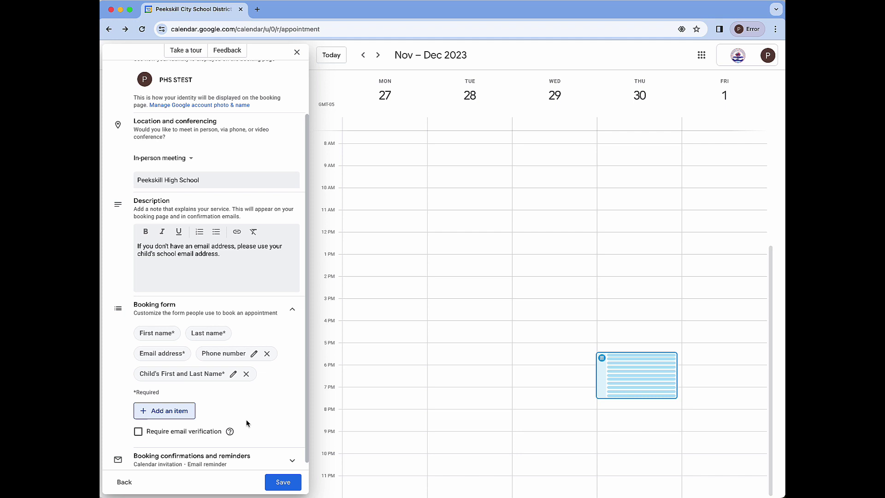
Cancel a new form item, then expand Booking confirmations and reminders to show the 1-day email reminder.
click(171, 405)
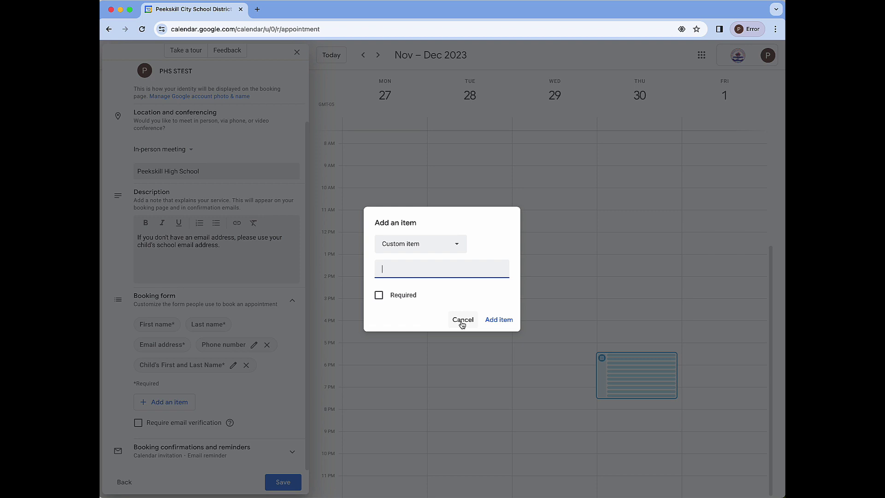
click(462, 320)
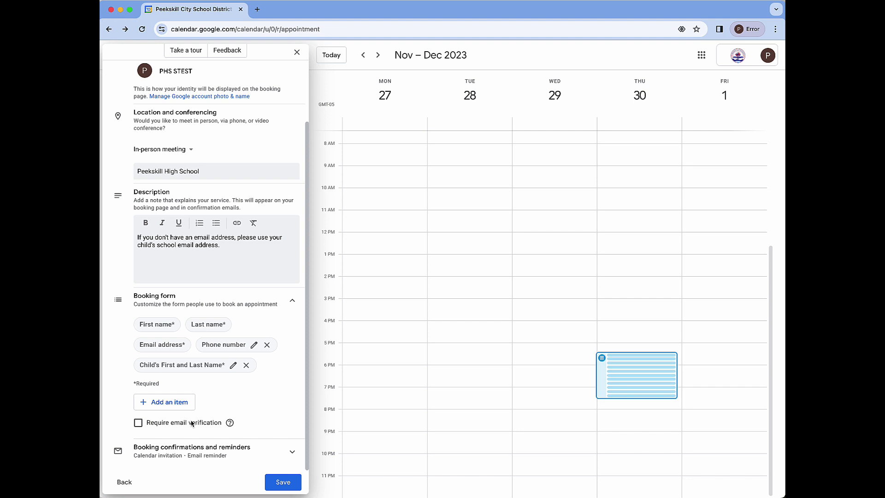
click(268, 451)
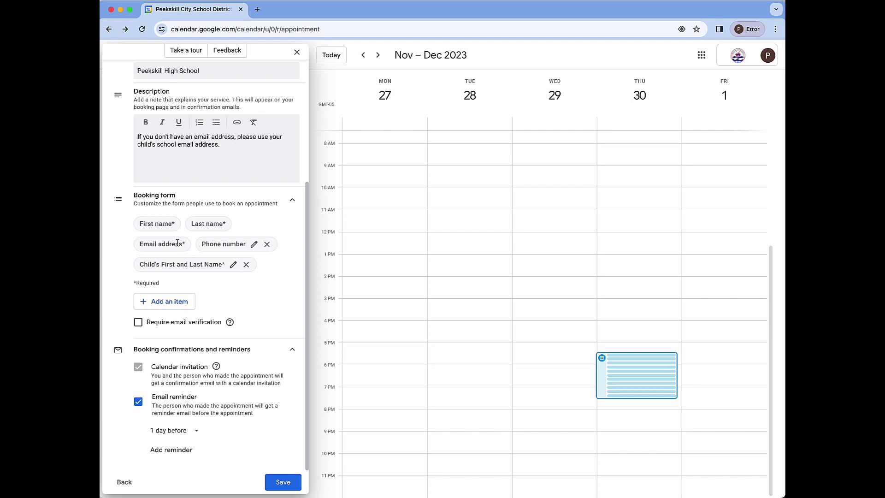
drag(140, 243, 188, 245)
click(119, 412)
Add a custom second email reminder of 2 hours before, then save the PTC Nov 30 schedule.
click(179, 450)
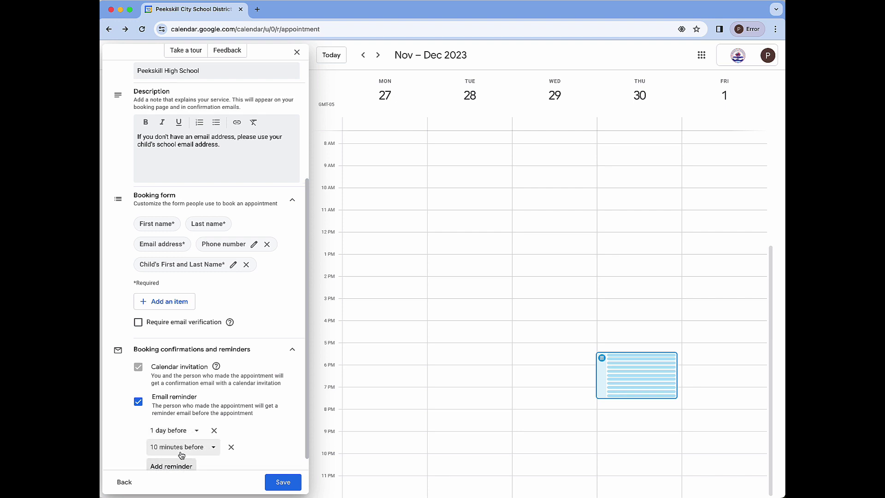
scroll(270, 408, down, 1)
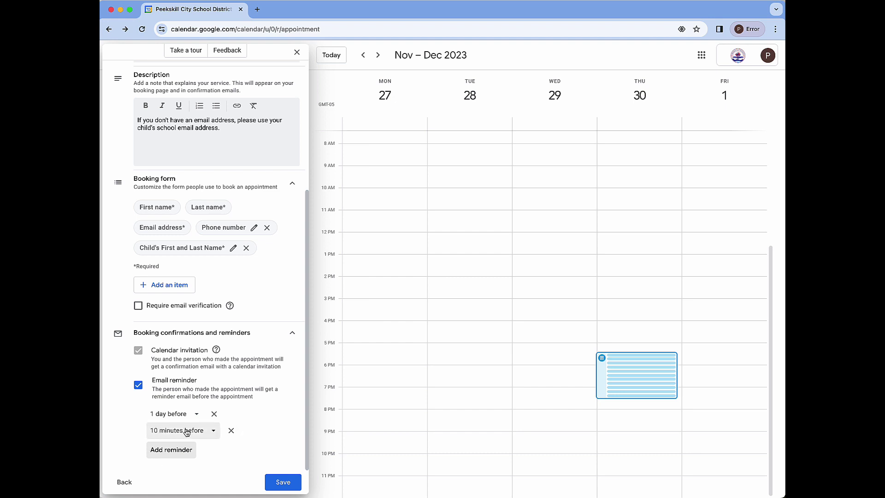
click(209, 431)
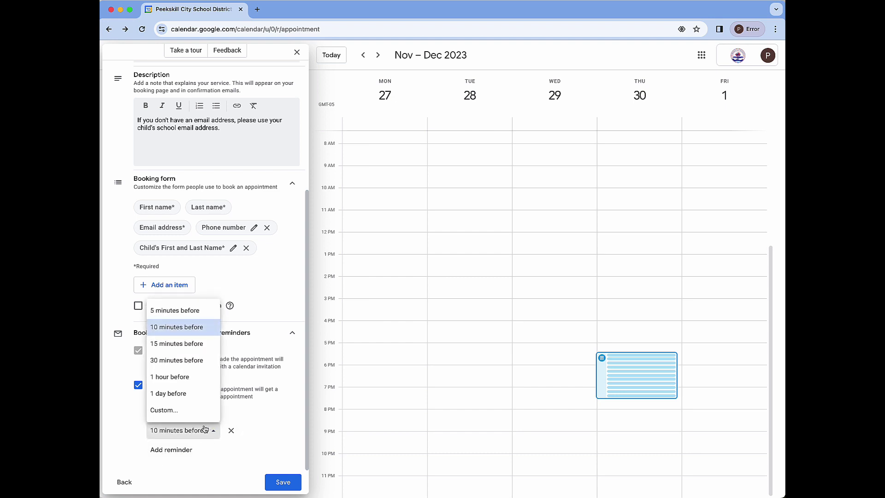
click(186, 410)
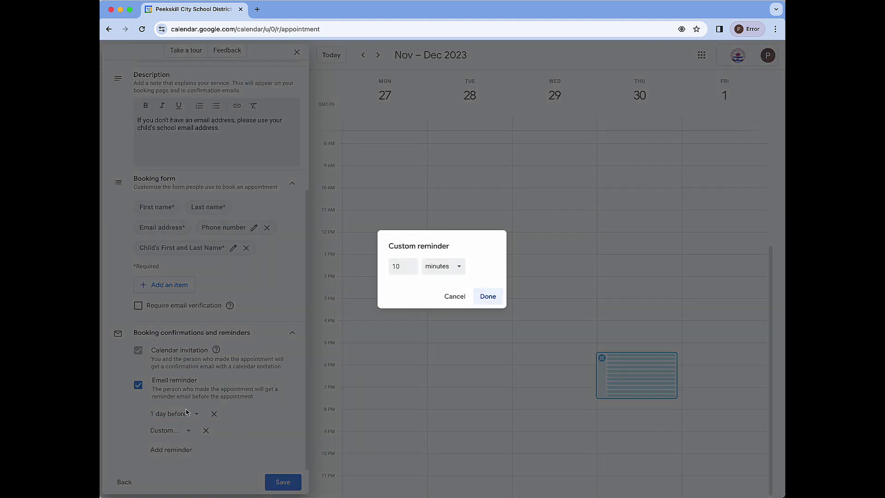
click(400, 269)
double_click(400, 269)
text(2)
click(454, 266)
click(452, 303)
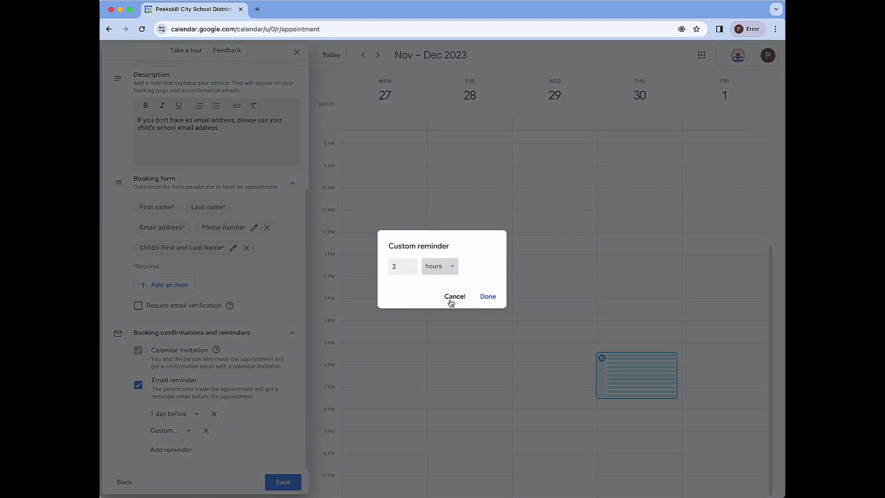
click(487, 295)
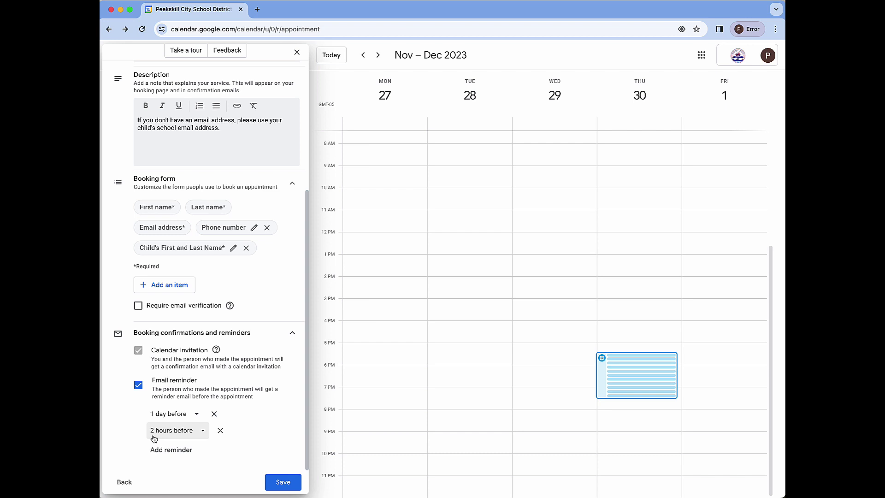
click(279, 482)
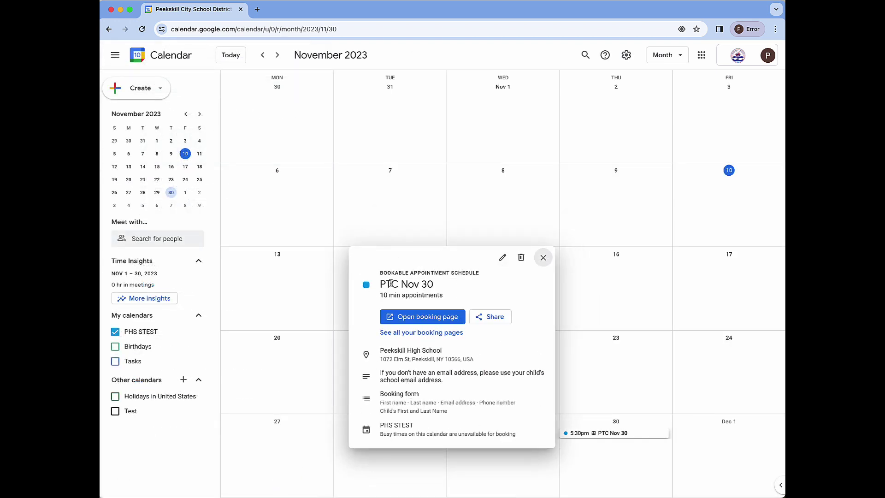
Review the PTC Nov 30 details card, reopen it from the Nov 30 5:30pm chip, and close it.
mouse_move(379, 284)
mouse_down()
mouse_move(434, 286)
mouse_move(375, 293)
mouse_up()
click(443, 287)
click(456, 294)
click(542, 260)
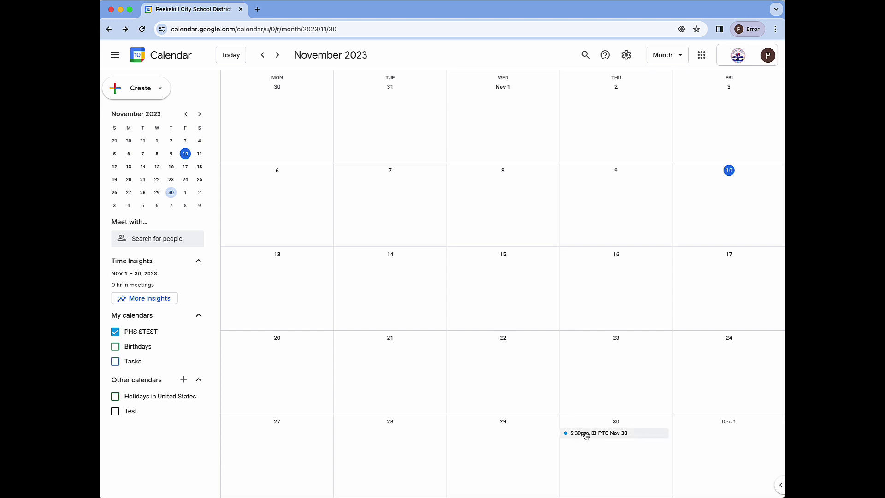
click(626, 434)
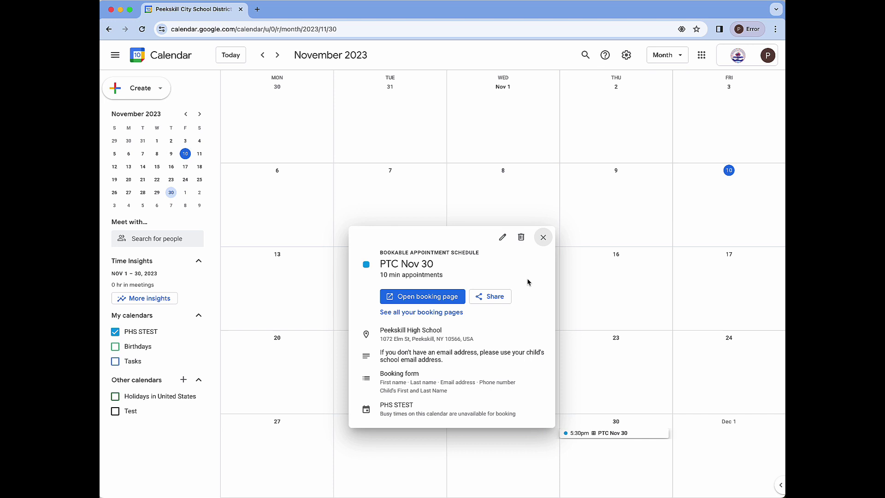
click(542, 237)
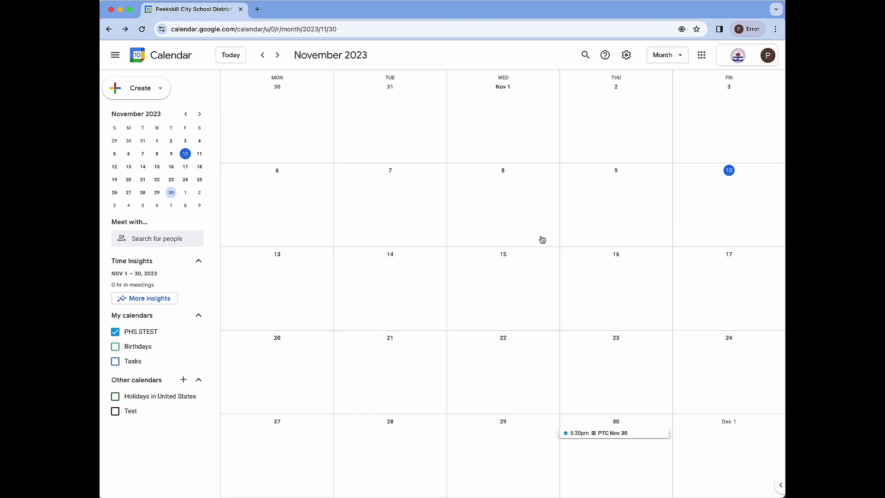
Switch to Day view and copy the PTC Nov 30 booking page link from its Share options.
click(677, 56)
click(675, 85)
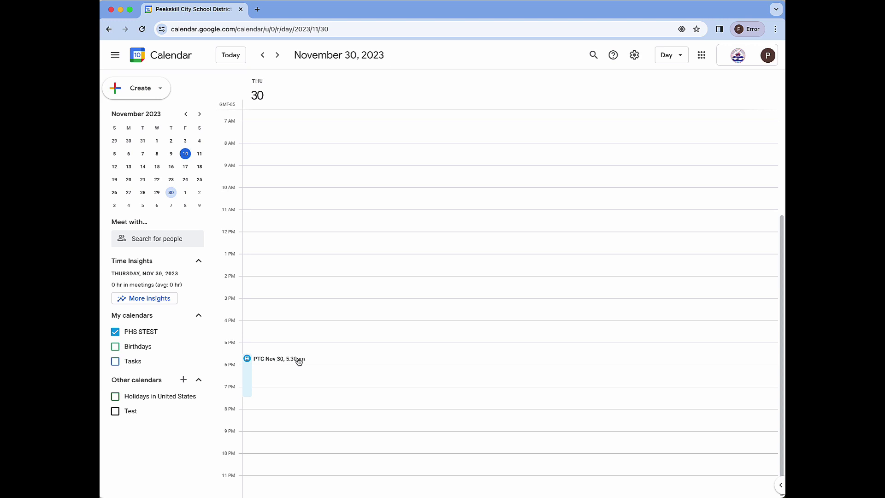
click(248, 370)
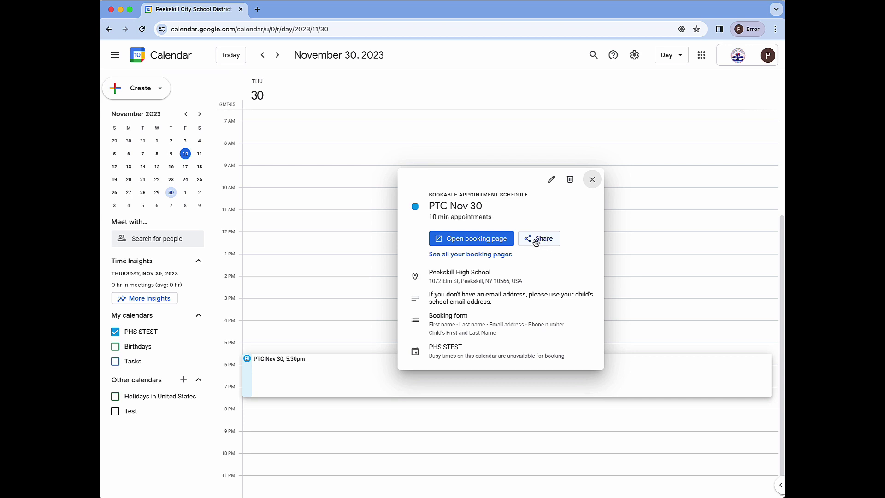
click(538, 241)
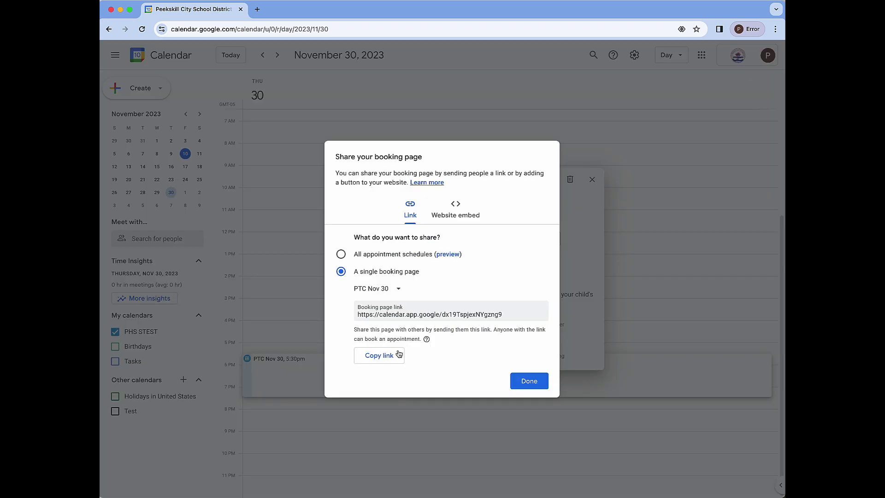
click(379, 357)
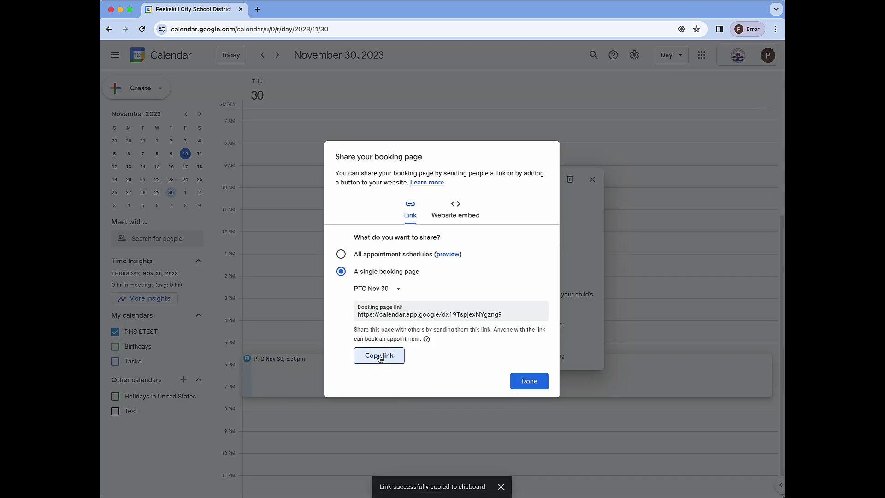
click(529, 382)
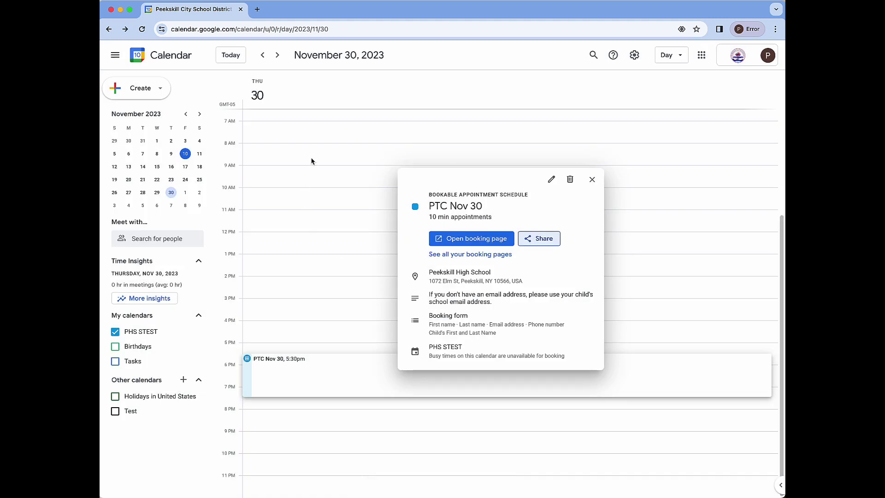
Load the copied PTC Nov 30 booking page link in a new browser tab.
click(257, 9)
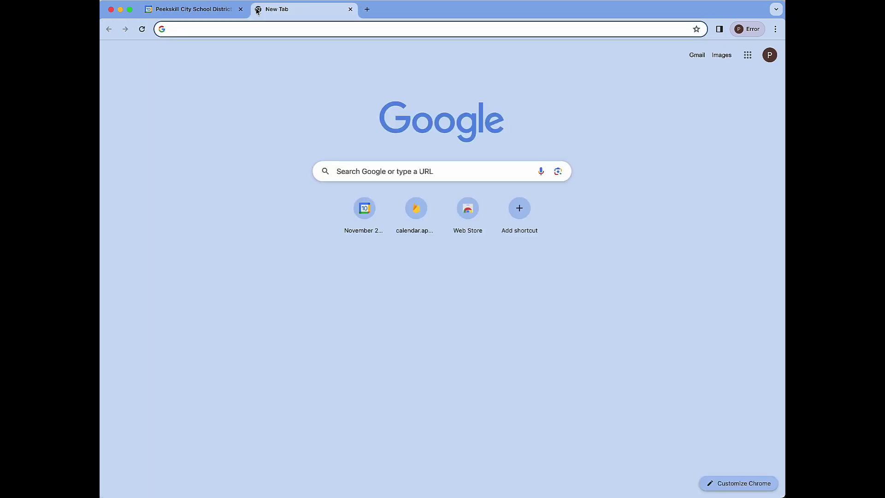
key(super+v)
key(Return)
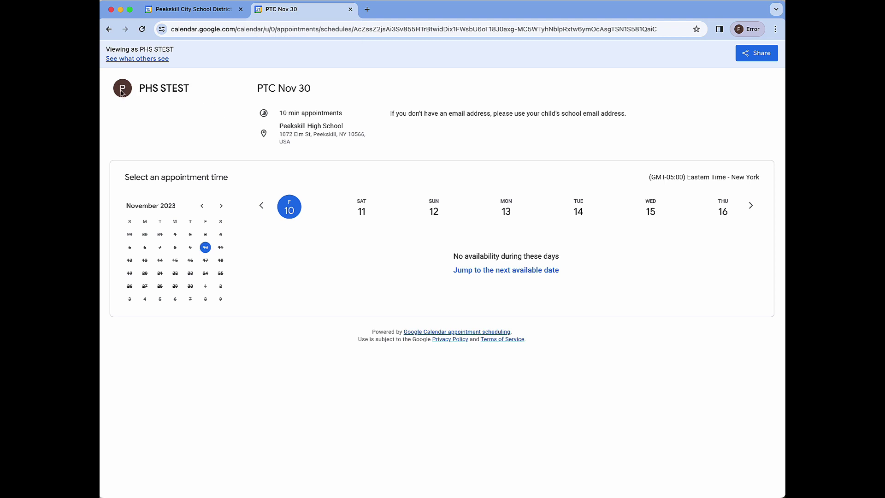
Highlight the organiser name, the PTC Nov 30 title and the description on the booking page.
drag(139, 87, 201, 89)
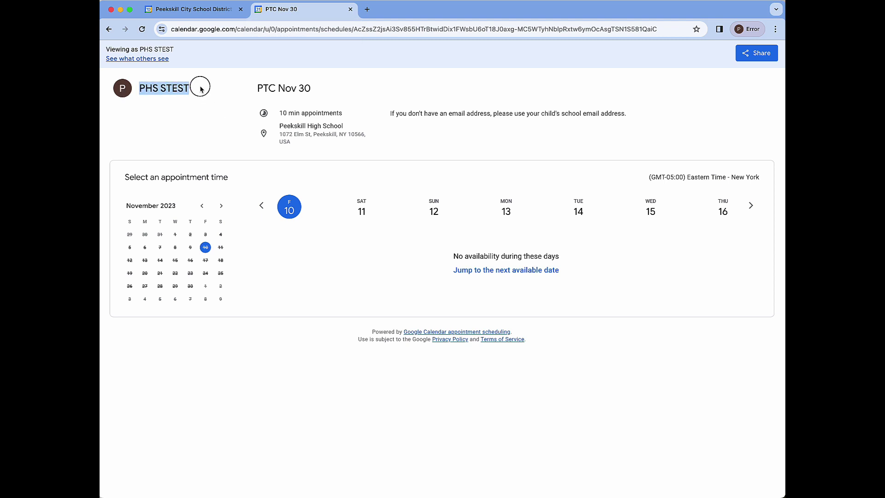
click(201, 89)
drag(255, 86, 322, 84)
click(324, 87)
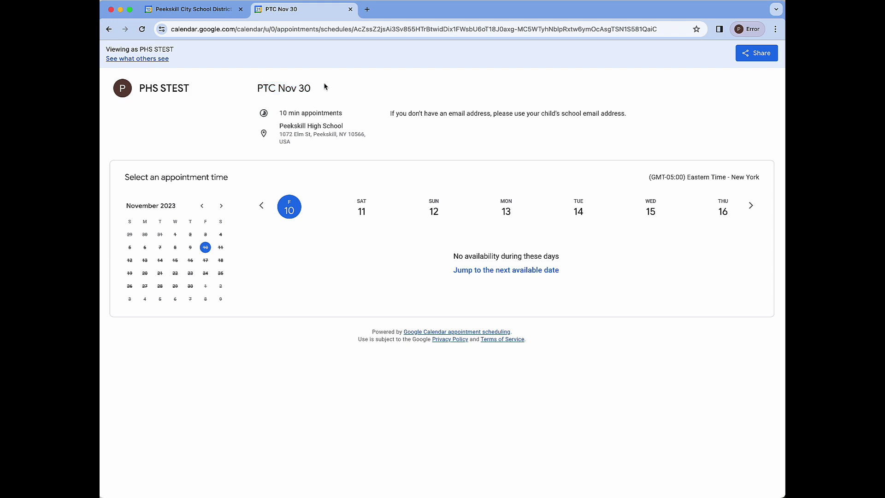
triple_click(404, 112)
click(471, 140)
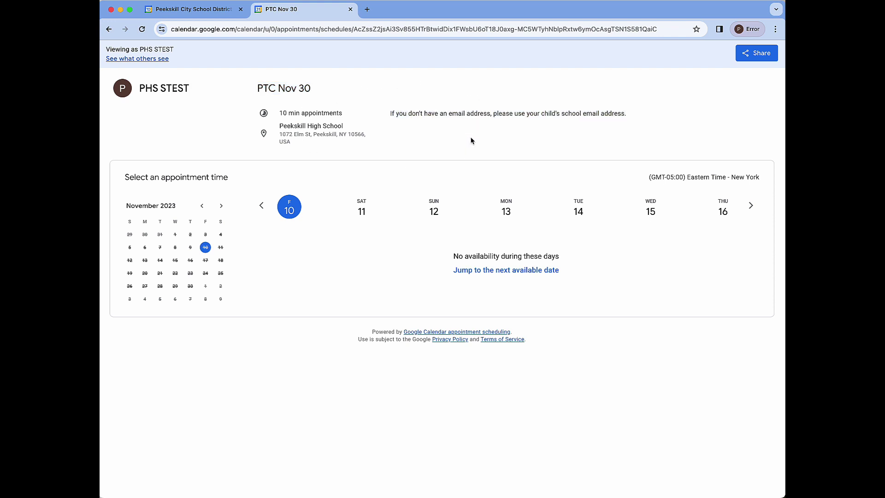